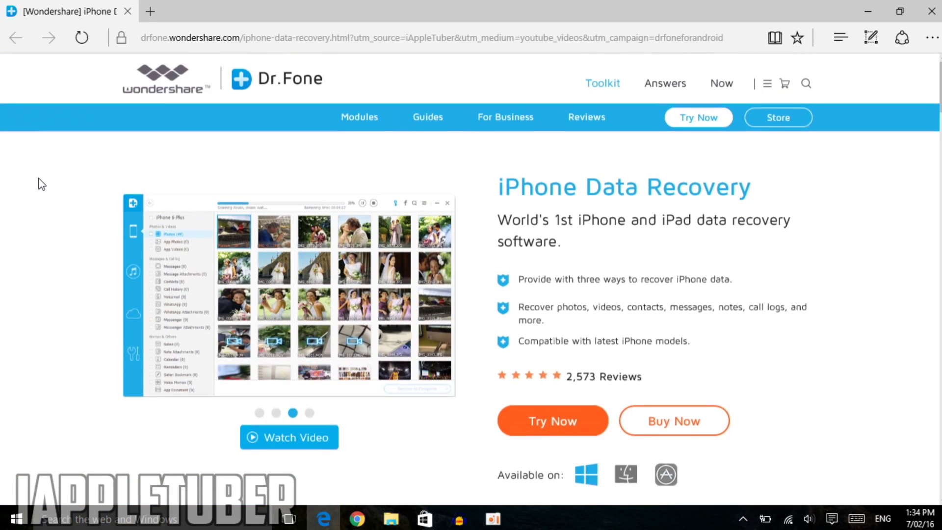
# - Scroll the Dr.Fone iPhone Data Recovery page down to its supported file types and system requirements
pyautogui.scroll(-1, 41, 184)
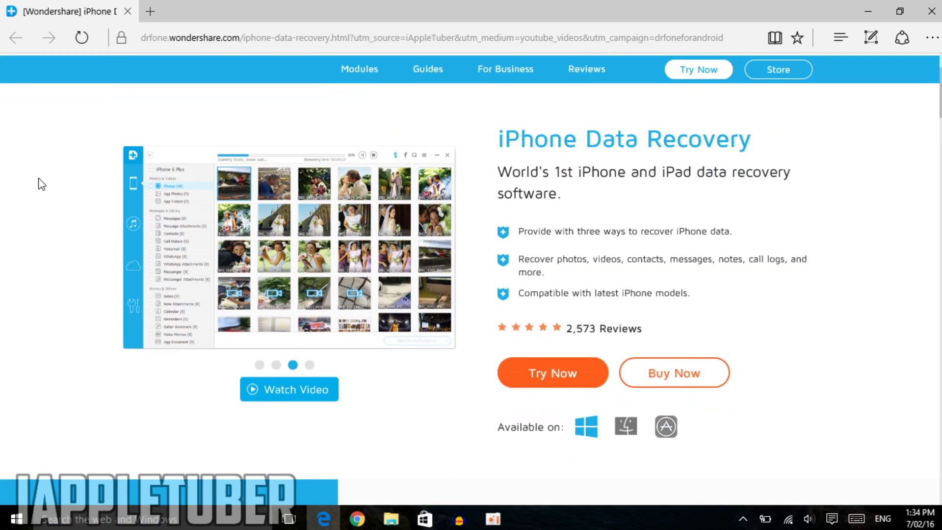
pyautogui.scroll(-1, 41, 184)
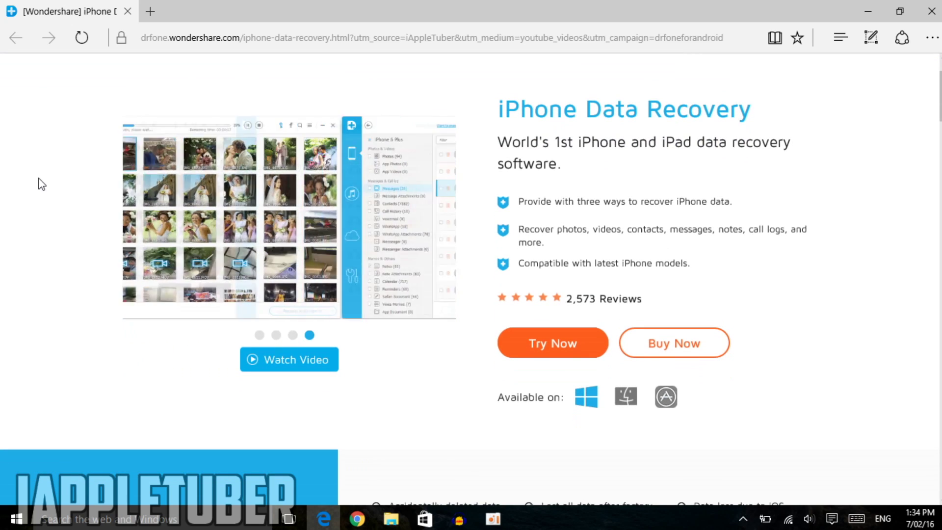
pyautogui.scroll(1, 42, 184)
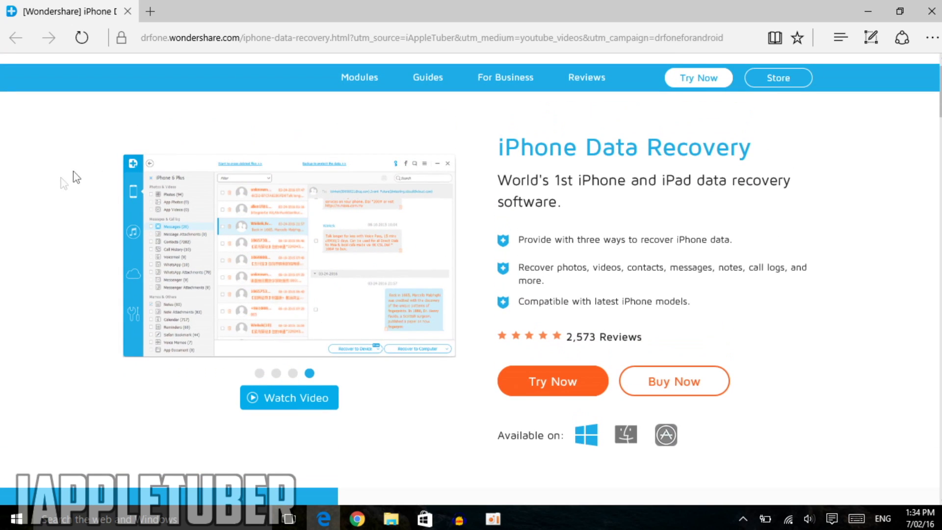
pyautogui.scroll(-2, 37, 200)
pyautogui.scroll(-5, 37, 194)
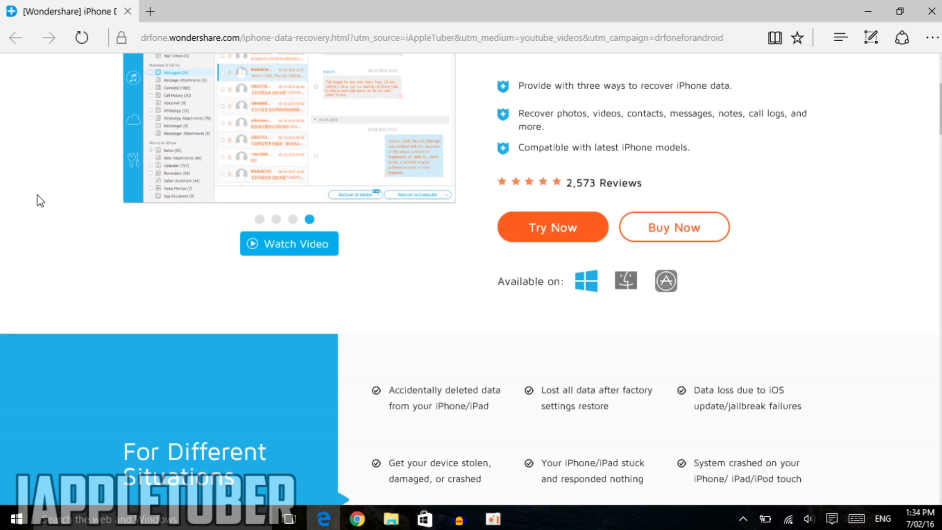
pyautogui.scroll(-7, 37, 194)
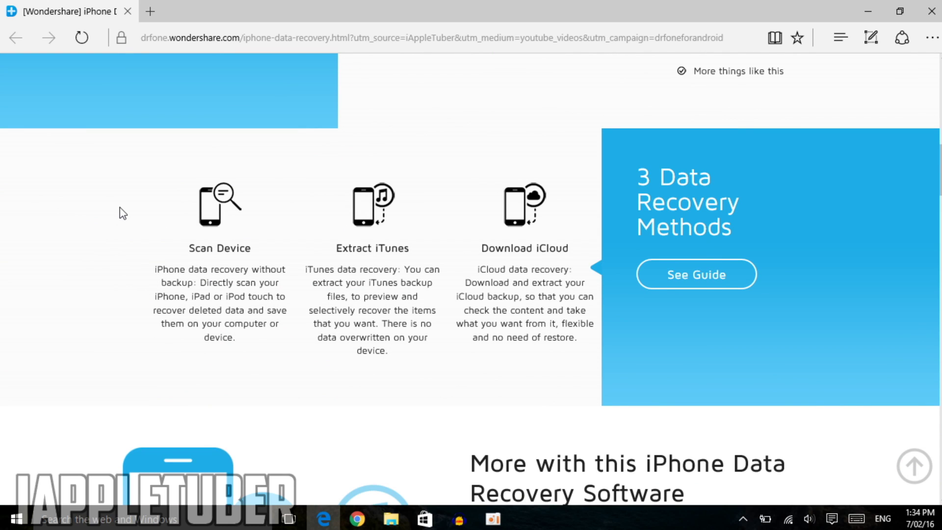
pyautogui.scroll(-9, 123, 214)
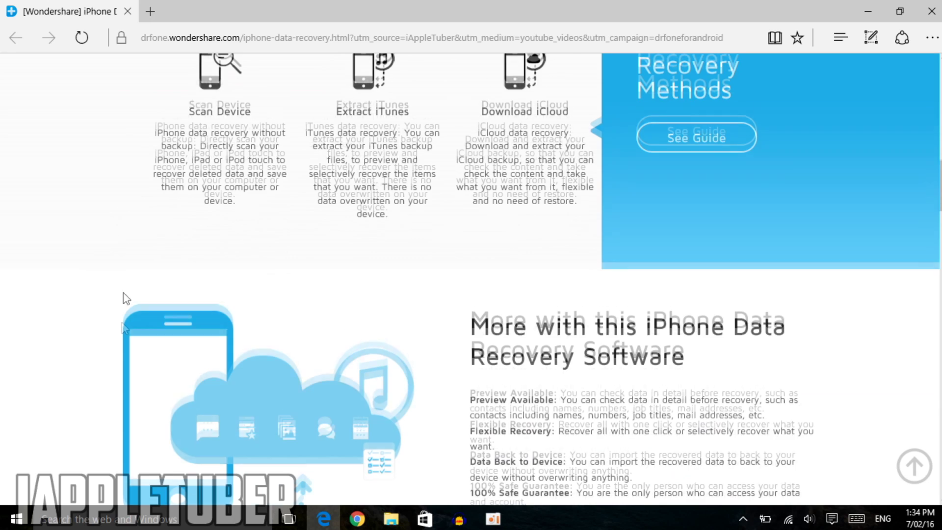
pyautogui.scroll(-2, 122, 328)
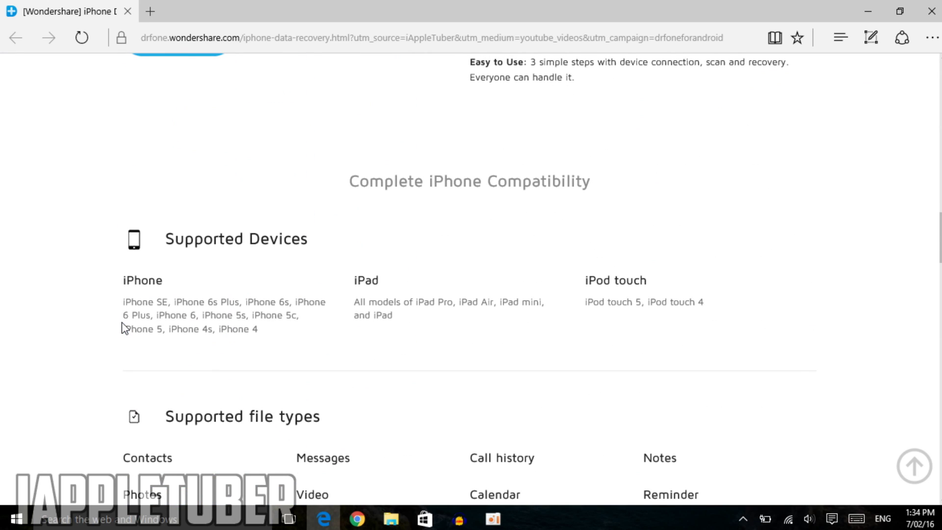
pyautogui.scroll(-4, 122, 324)
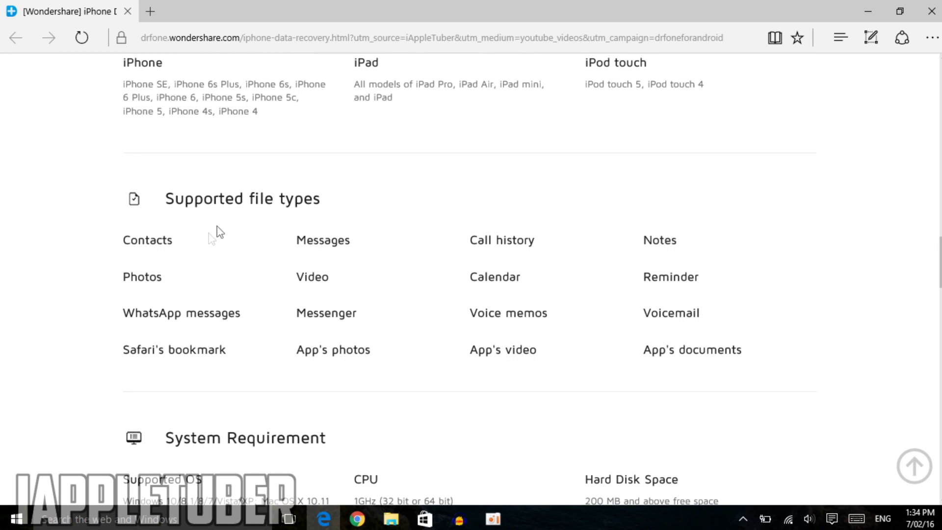
pyautogui.scroll(-1, 58, 303)
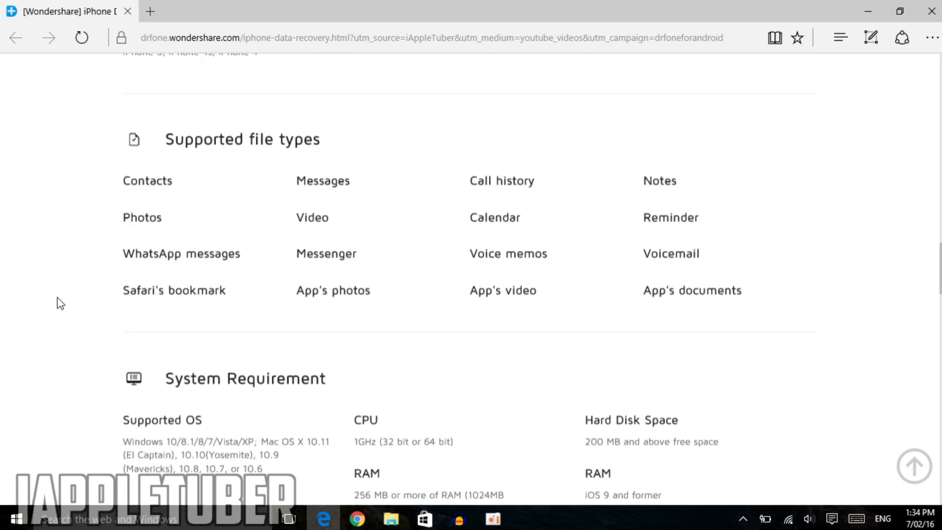
pyautogui.scroll(-1, 58, 303)
# - Scroll past the System Requirement section, then scroll back toward the top of the page
pyautogui.scroll(-3, 59, 303)
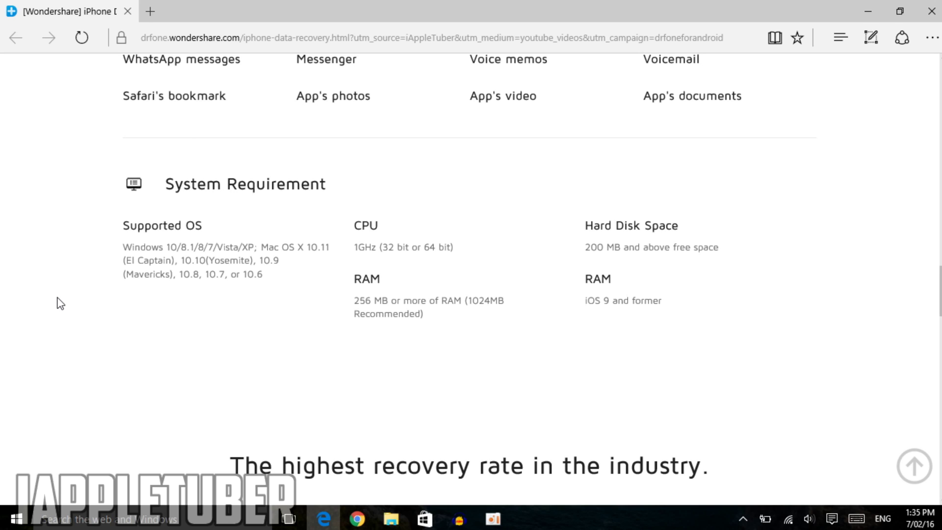
pyautogui.scroll(-3, 60, 302)
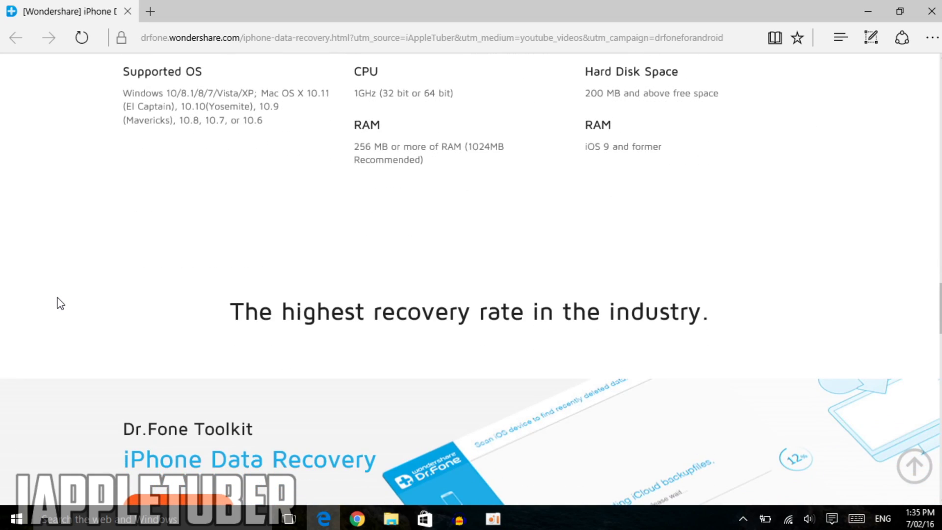
pyautogui.scroll(1, 60, 302)
pyautogui.scroll(-4, 60, 303)
pyautogui.scroll(6, 60, 302)
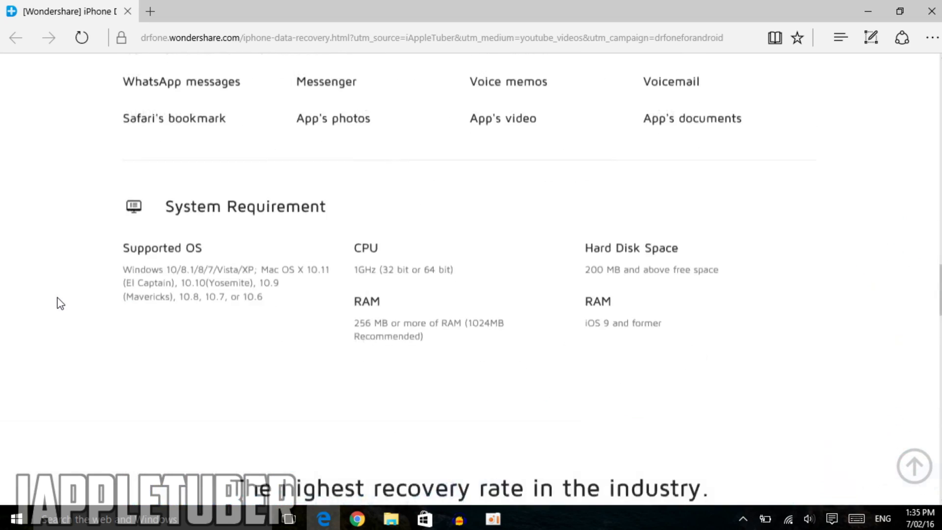
pyautogui.scroll(15, 60, 302)
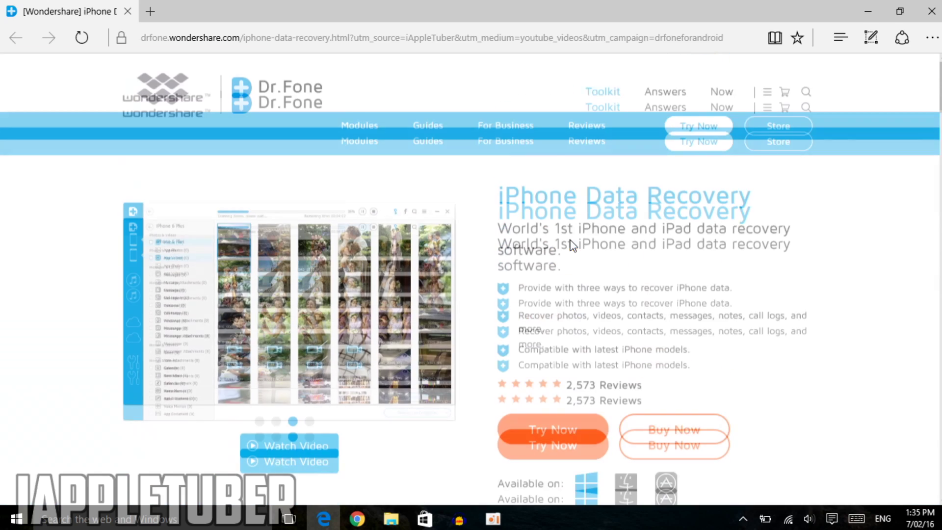
pyautogui.scroll(-2, 853, 286)
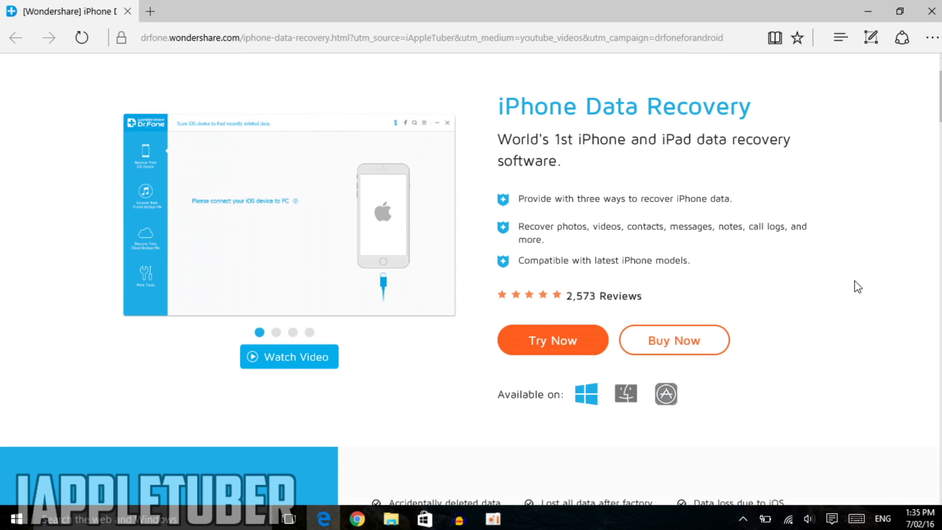
# - Minimize Edge and launch Wondershare Dr.Fone for iOS from its desktop icon
pyautogui.click(868, 8)
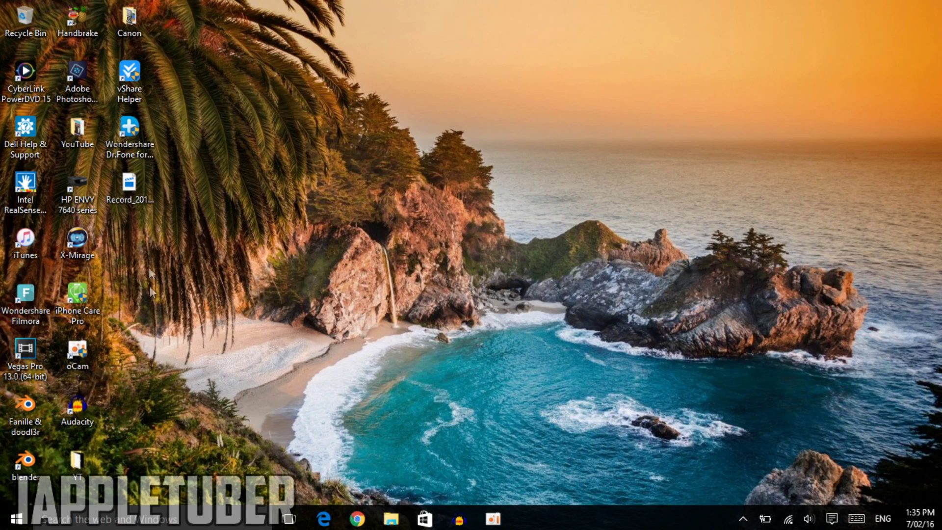
pyautogui.doubleClick(140, 140)
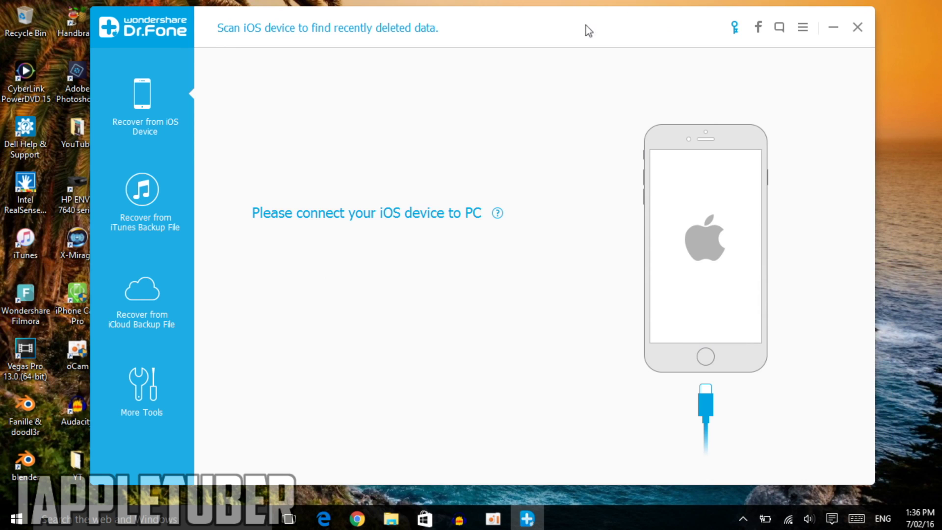
# - Reposition the Dr.Fone window and dismiss the Windows iPhone notification so the iPhone 6 is recognised
pyautogui.moveTo(584, 24); pyautogui.dragTo(502, 29)
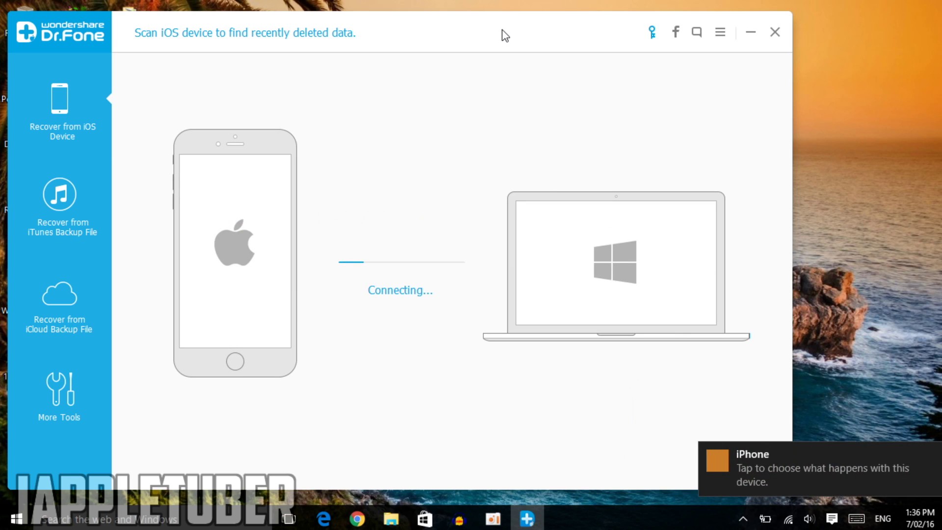
pyautogui.click(934, 456)
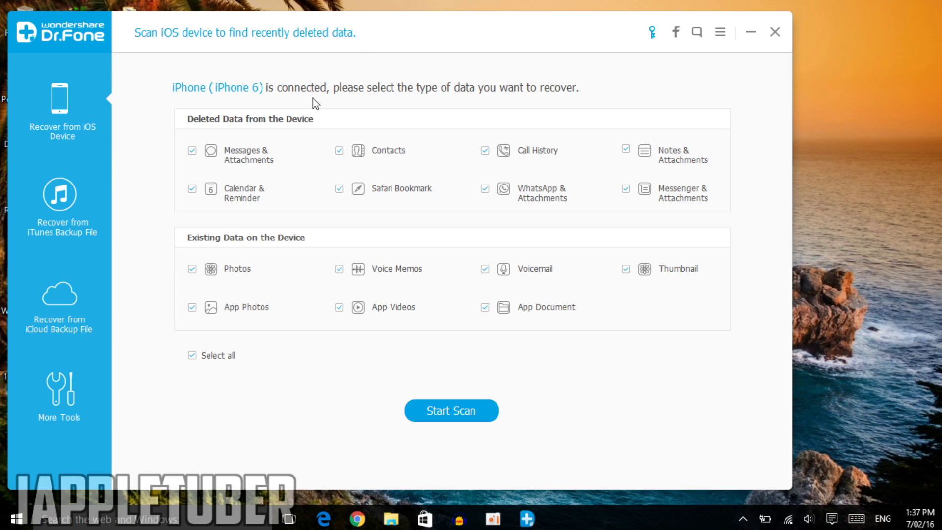
# - Scan only Messages, Contacts, Call History, Notes, Photos, App Photos and App Videos
pyautogui.click(192, 356)
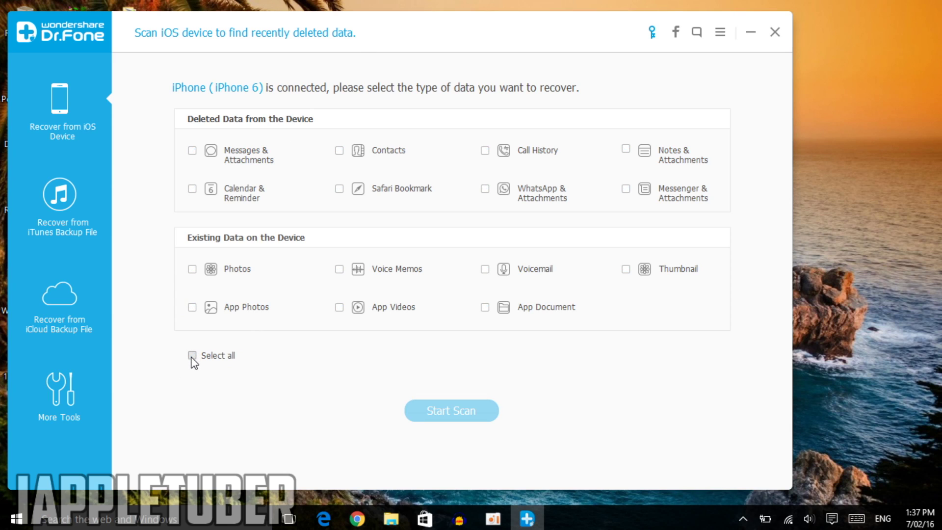
pyautogui.click(193, 151)
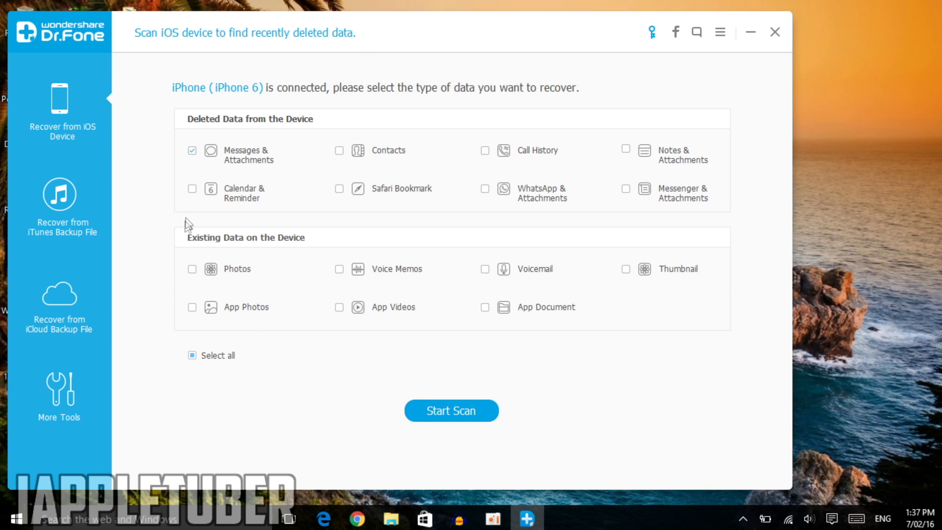
pyautogui.click(339, 151)
pyautogui.click(485, 151)
pyautogui.click(625, 149)
pyautogui.click(191, 269)
pyautogui.click(192, 308)
pyautogui.click(339, 307)
pyautogui.click(452, 411)
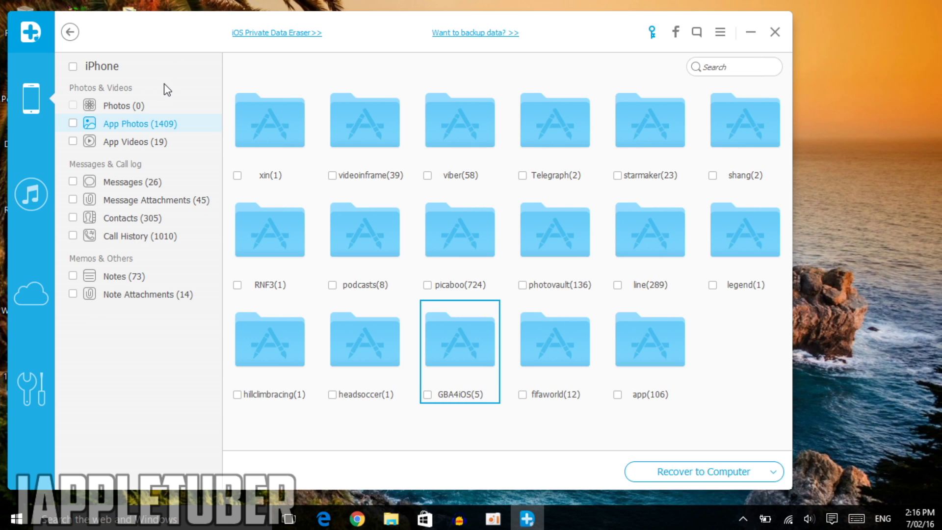
# - View the Recover from iTunes Backup File mode, then switch to Recover from iCloud Backup File
pyautogui.click(31, 198)
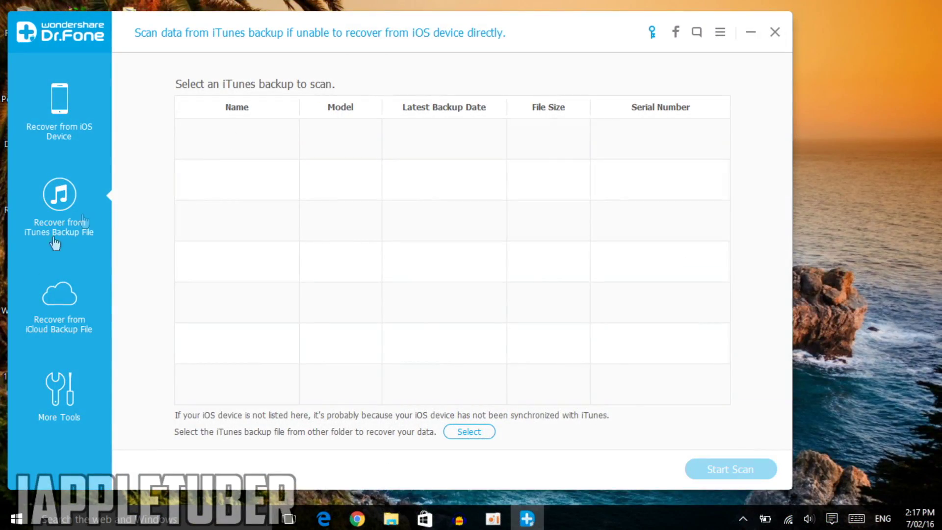
pyautogui.click(67, 316)
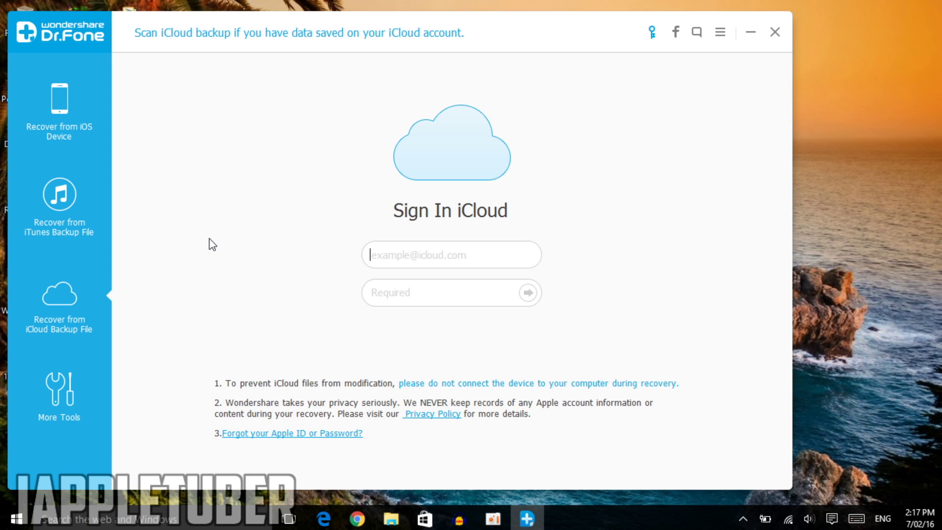
# - Switch back to Recover from iTunes Backup File mode with its empty backup list
pyautogui.click(62, 192)
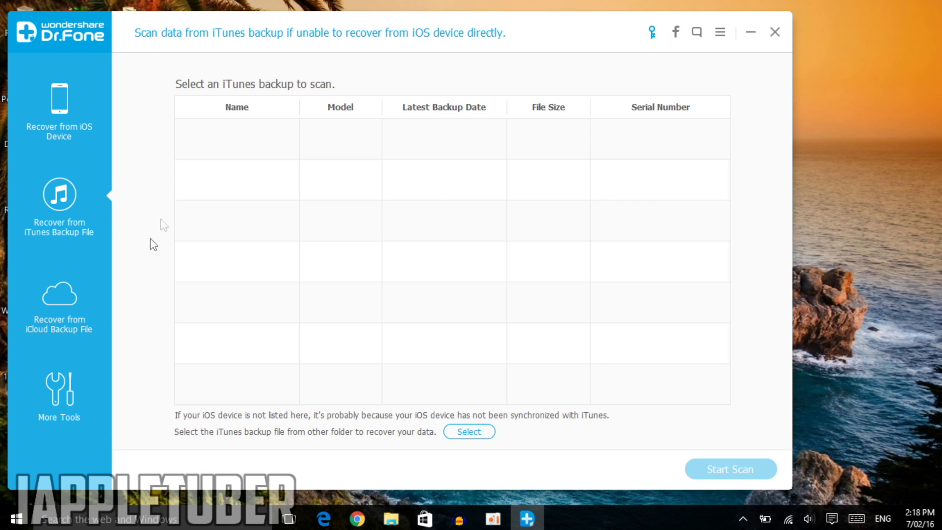
# - Show the More Tools page from the left sidebar
pyautogui.click(52, 387)
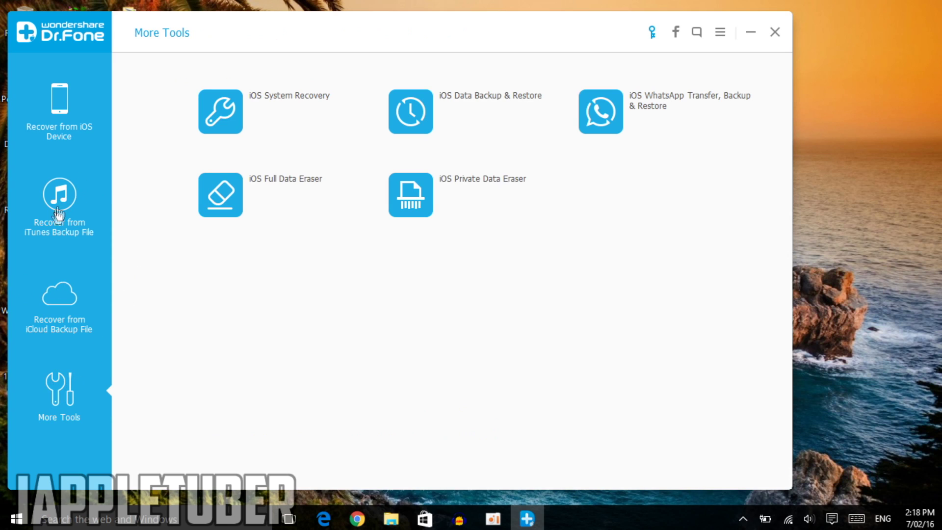